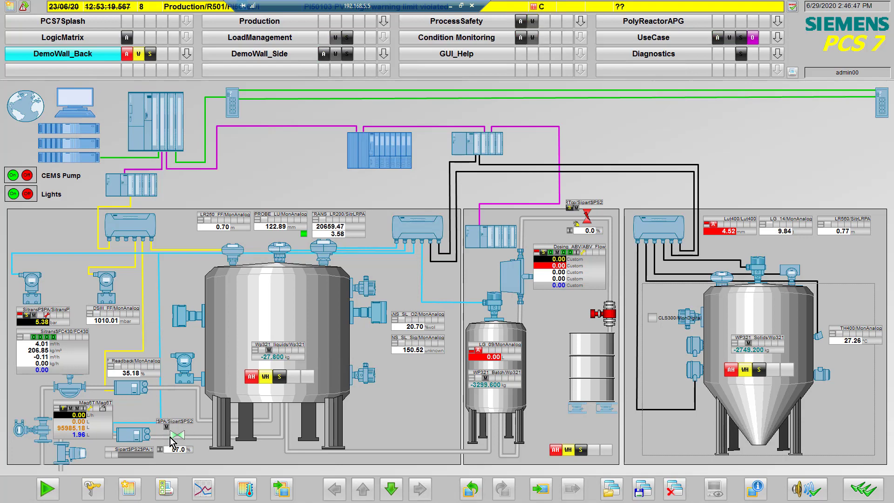
Open the Sipart PS2 valve's faceplate and drag its manipulated variable down from 57% to 19%.
{"action": "left_click", "coordinate": [181, 434]}
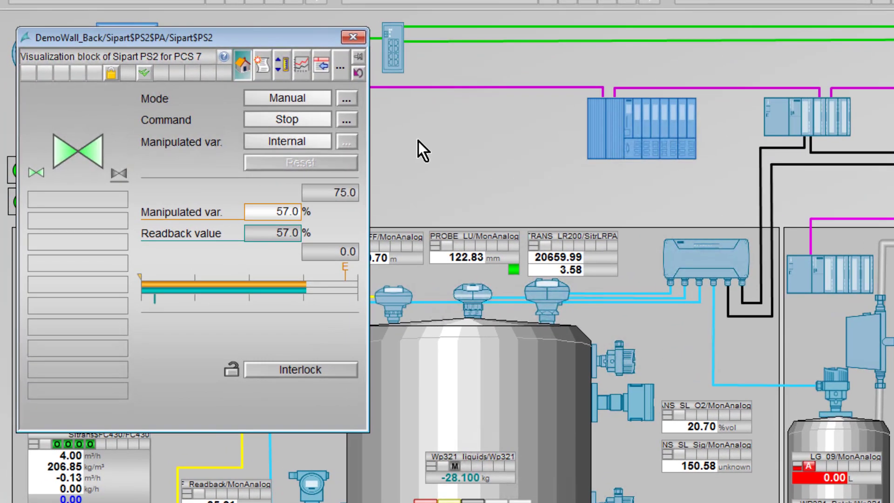
{"action": "left_click", "coordinate": [263, 212]}
{"action": "left_click_drag", "start_coordinate": [291, 484], "coordinate": [236, 484]}
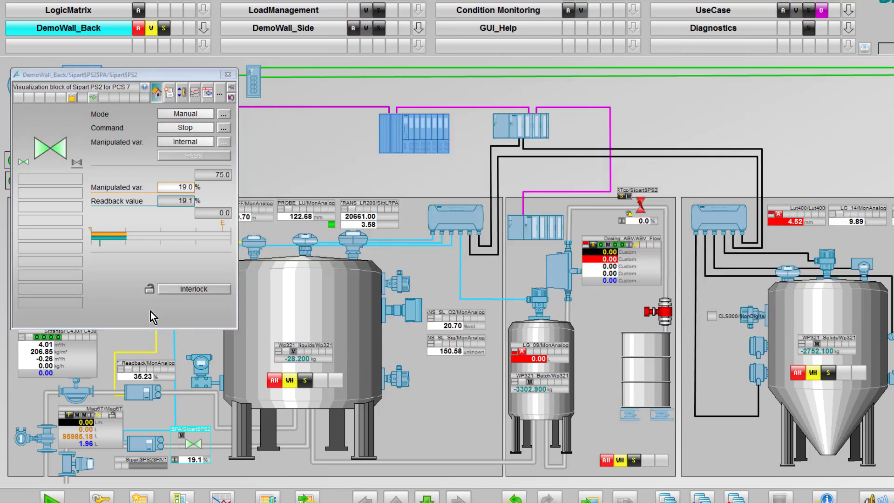
Switch to HW Config and open the (8) SIPART PS2 PA positioner in SIMATIC PDM.
{"action": "key", "text": "alt+Tab"}
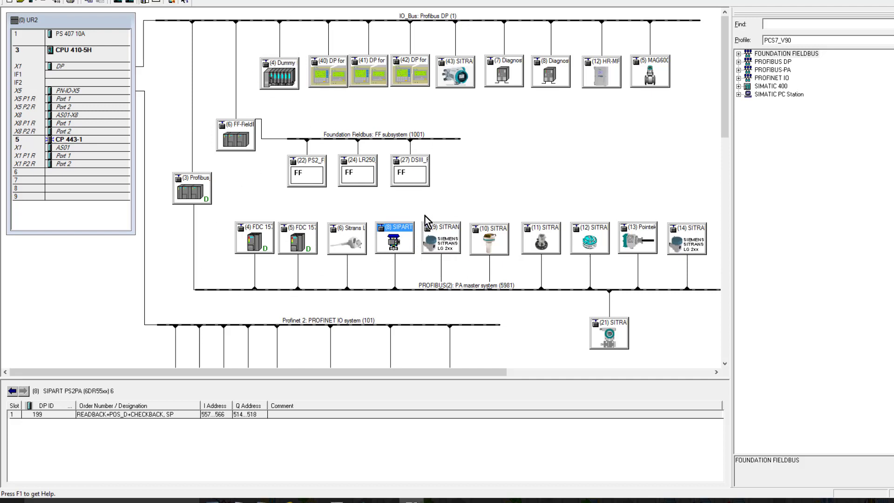
{"action": "double_click", "coordinate": [395, 230]}
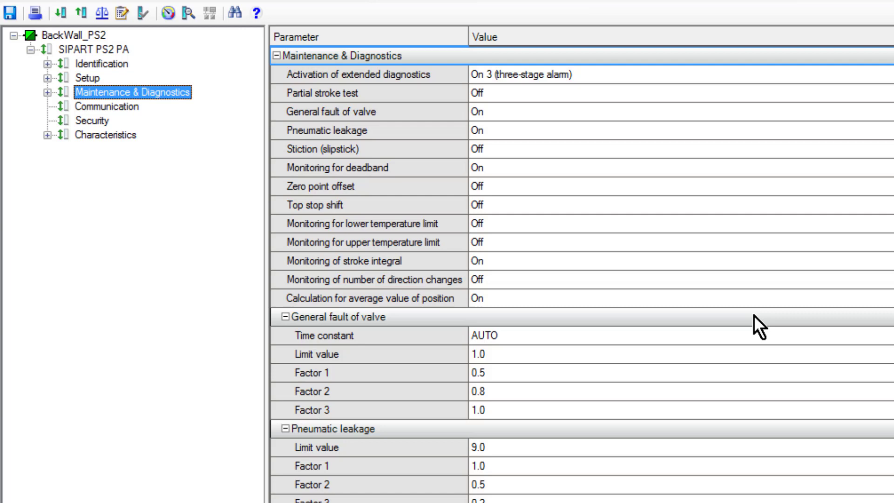
Open the Diagnostics menu with Maintenance & Diagnostics selected in the tree.
{"action": "left_click", "coordinate": [61, 0]}
{"action": "left_click", "coordinate": [147, 15]}
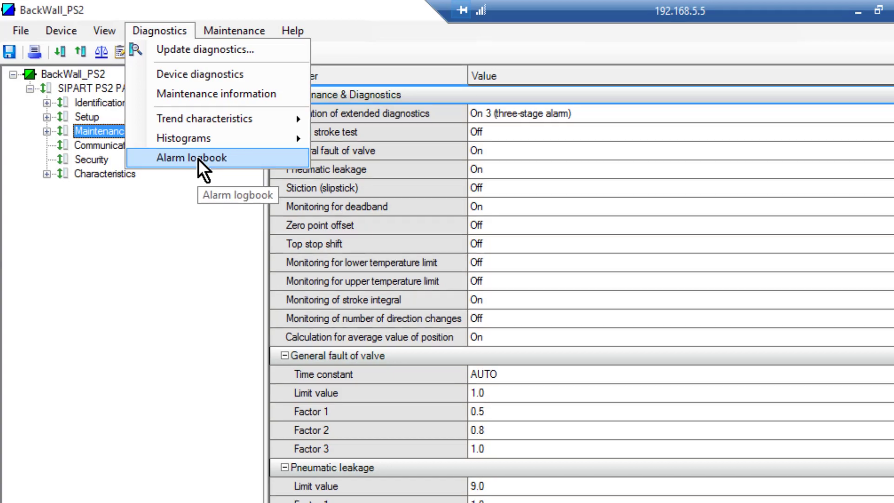
{"action": "left_click", "coordinate": [198, 158]}
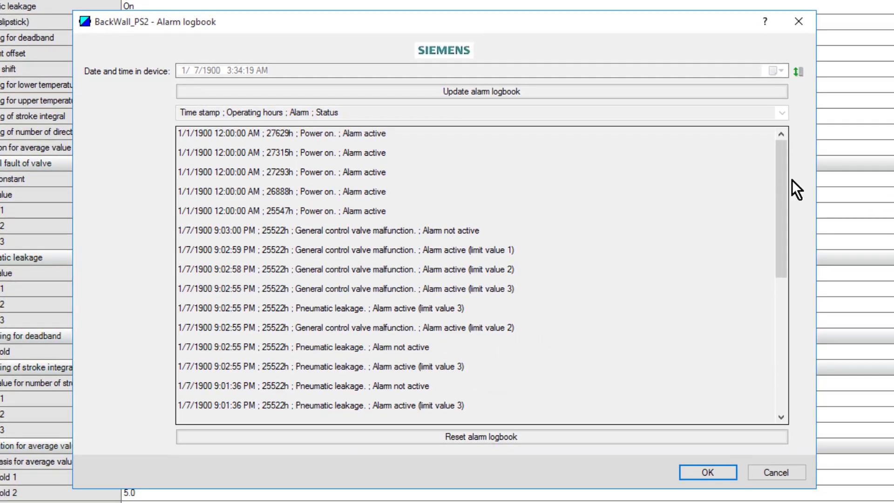
{"action": "left_click_drag", "start_coordinate": [781, 175], "coordinate": [771, 343]}
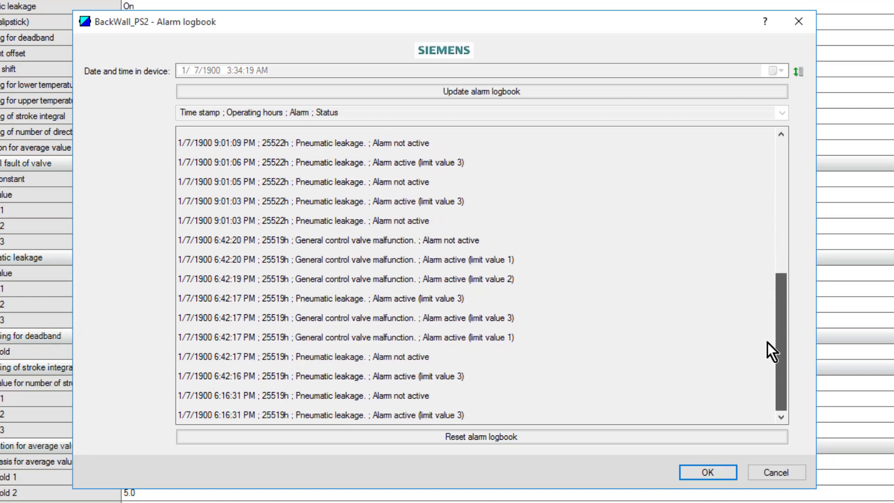
{"action": "left_click_drag", "start_coordinate": [764, 308], "coordinate": [761, 197]}
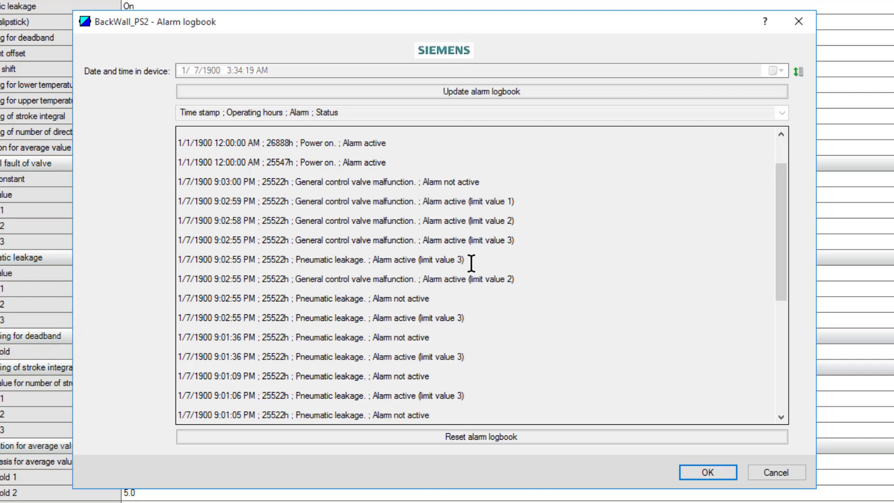
{"action": "left_click", "coordinate": [412, 266]}
{"action": "left_click", "coordinate": [298, 259]}
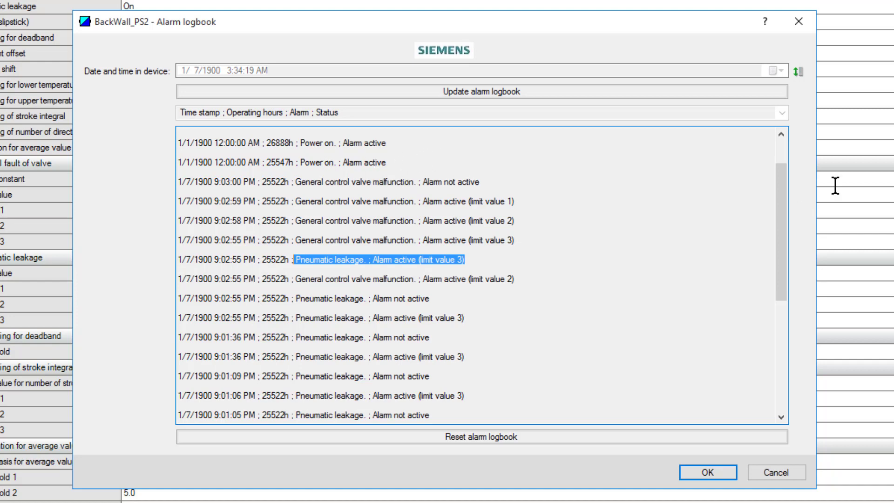
{"action": "left_click", "coordinate": [798, 22]}
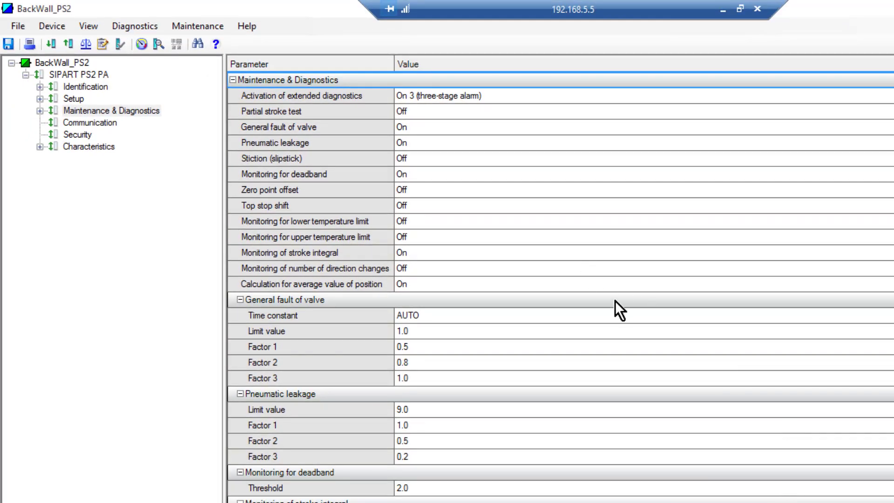
Show the positioner's Position histogram from Diagnostics > Histograms.
{"action": "left_click", "coordinate": [136, 25]}
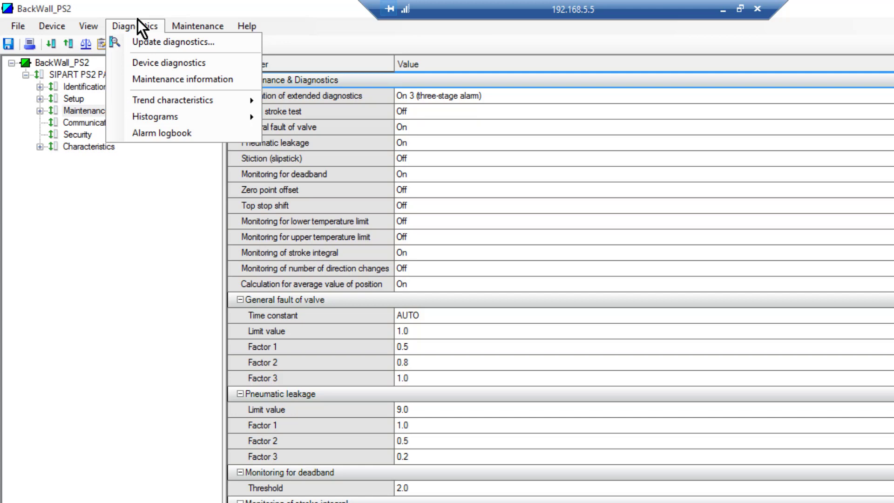
{"action": "mouse_move", "coordinate": [191, 125]}
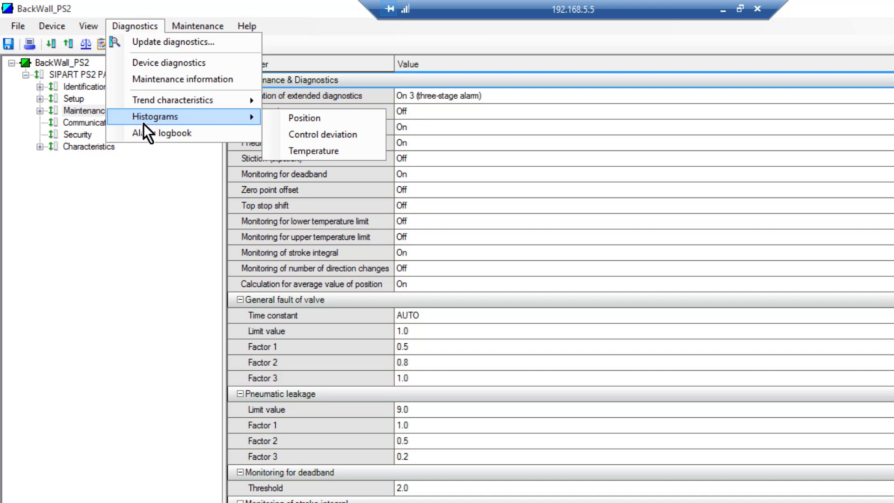
{"action": "left_click", "coordinate": [307, 119]}
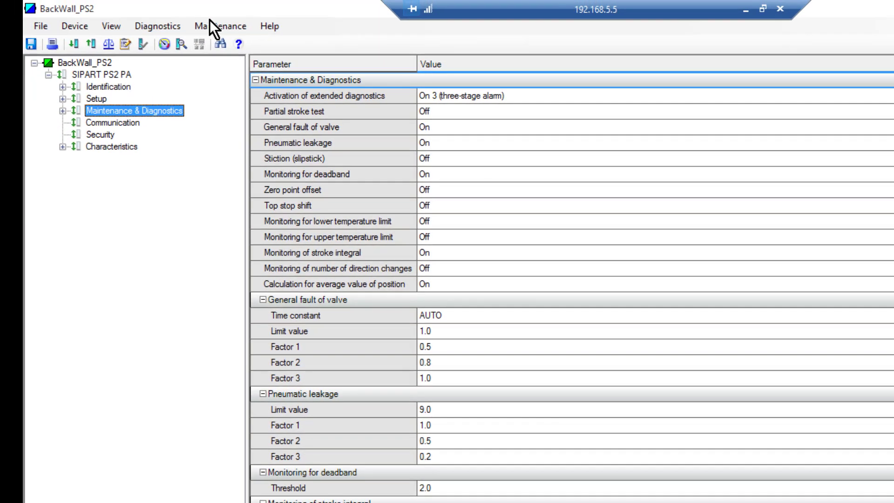
Show the positioner's Control deviation histogram from Diagnostics > Histograms.
{"action": "left_click", "coordinate": [179, 27]}
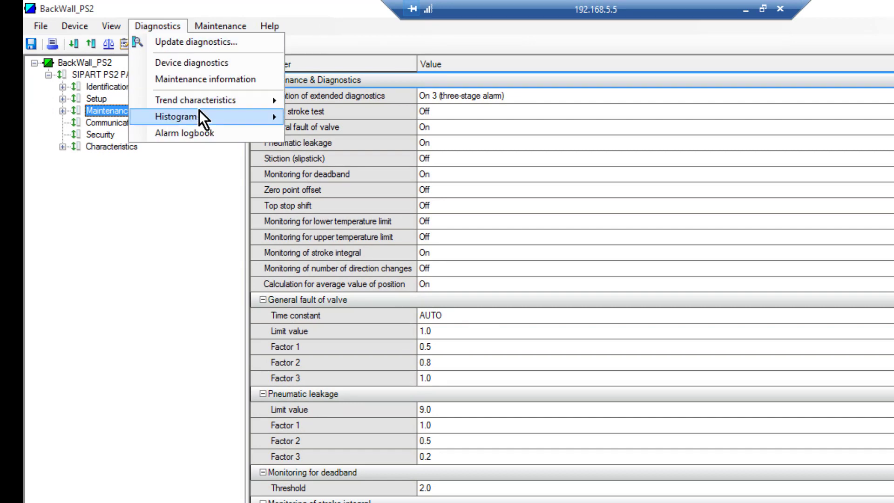
{"action": "mouse_move", "coordinate": [196, 114]}
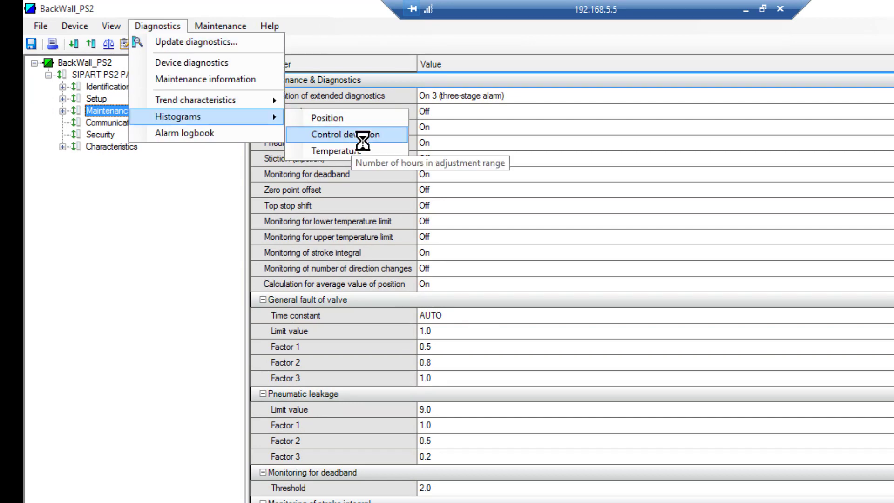
{"action": "left_click", "coordinate": [351, 134]}
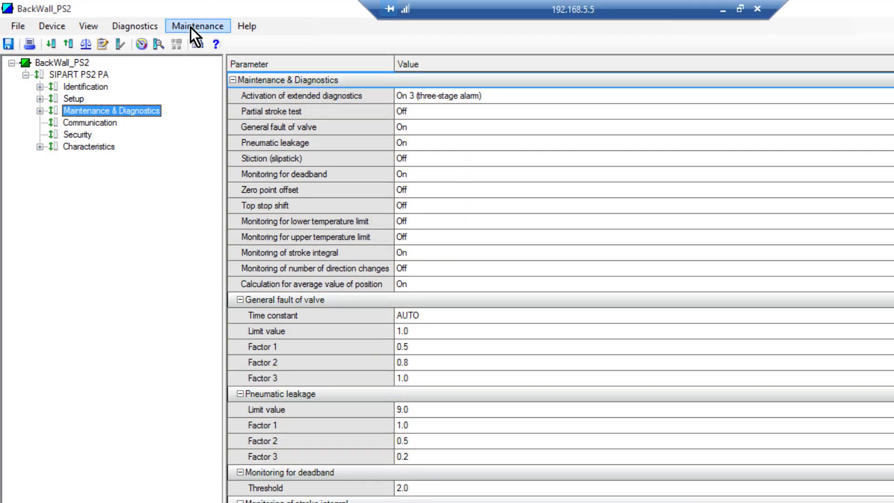
{"action": "left_click", "coordinate": [152, 23]}
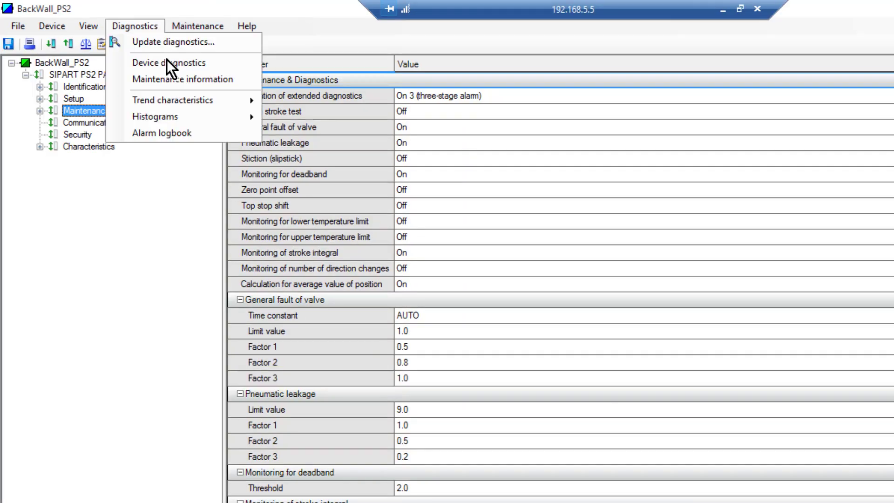
{"action": "mouse_move", "coordinate": [188, 99]}
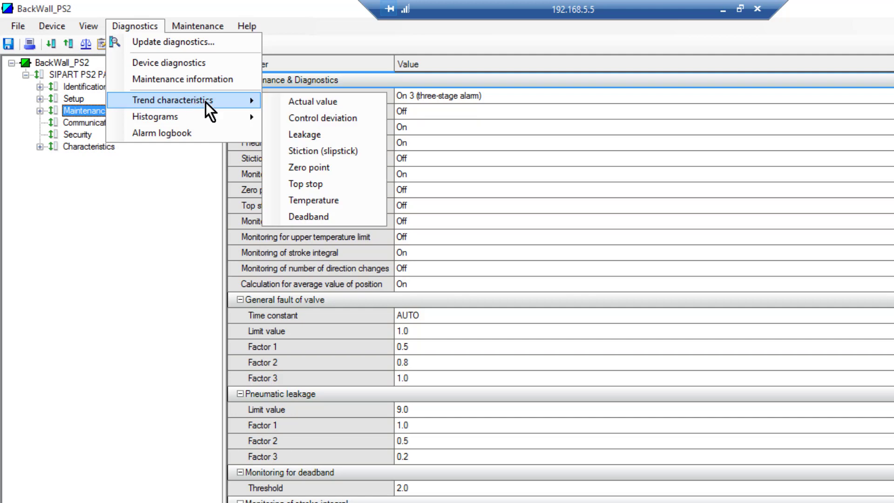
{"action": "left_click", "coordinate": [329, 117]}
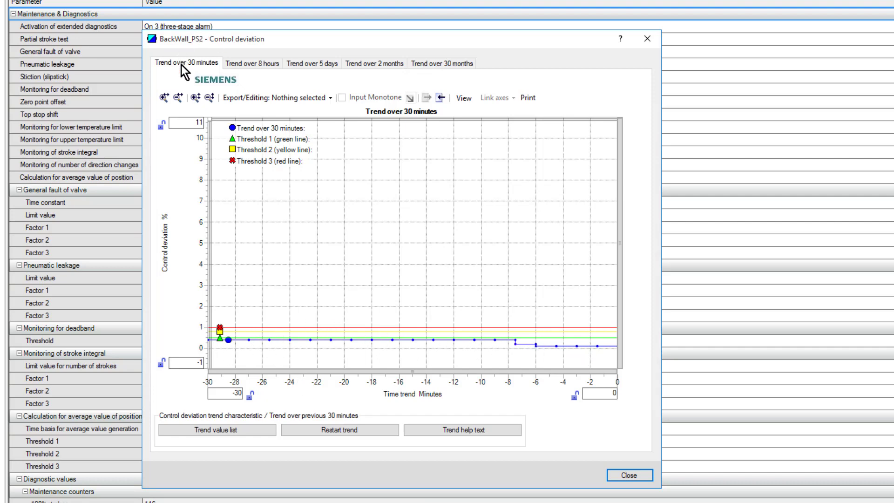
{"action": "left_click", "coordinate": [435, 63]}
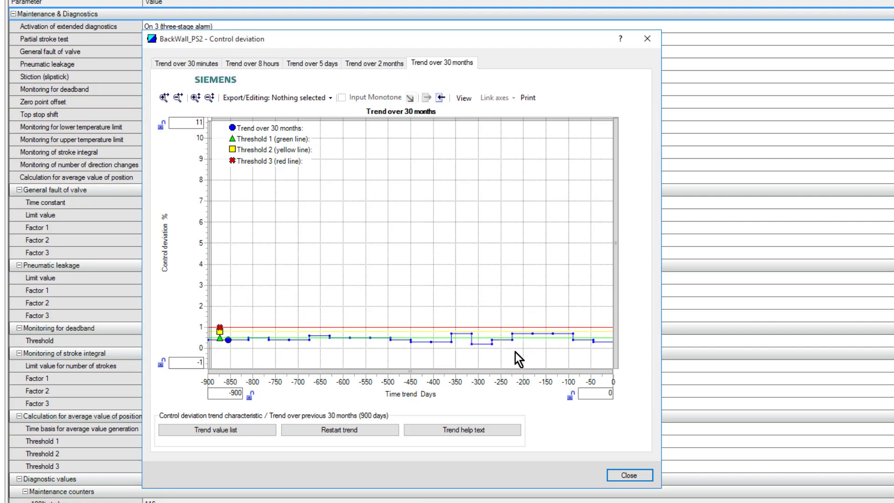
{"action": "left_click", "coordinate": [634, 475]}
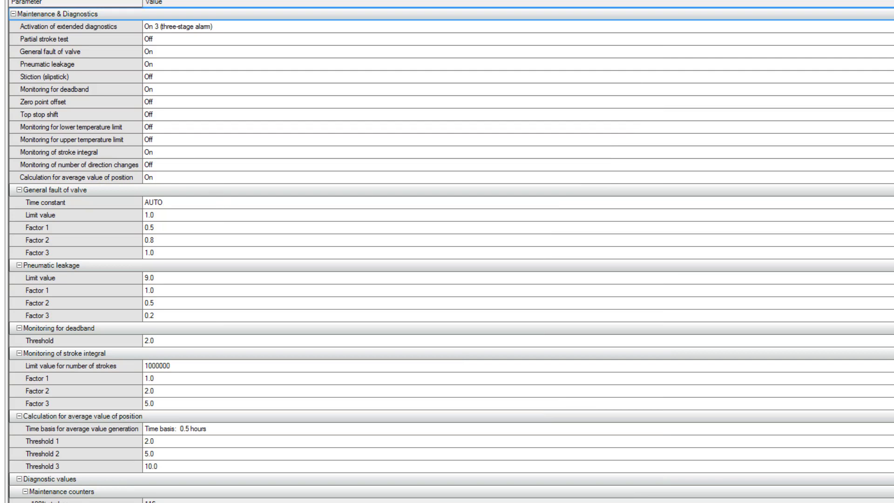
Open the Leakage chart, review its Trend over 30 months tab, and close it.
{"action": "mouse_move", "coordinate": [14, 29]}
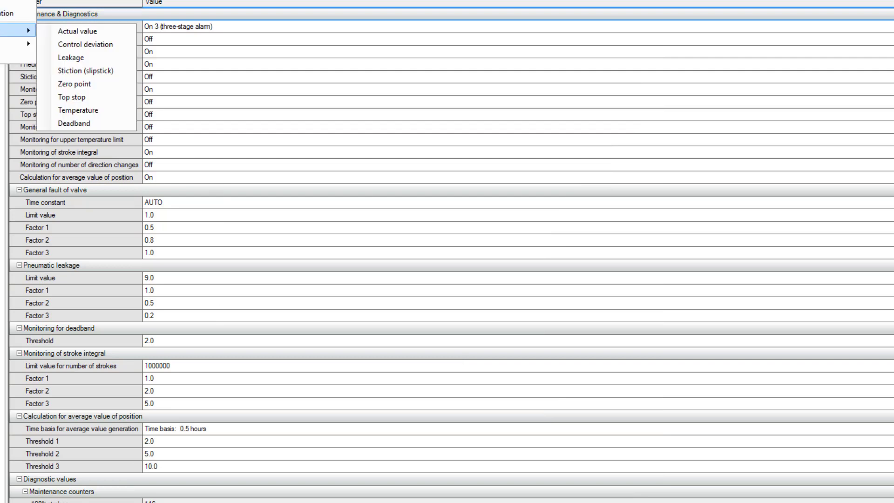
{"action": "left_click", "coordinate": [104, 60]}
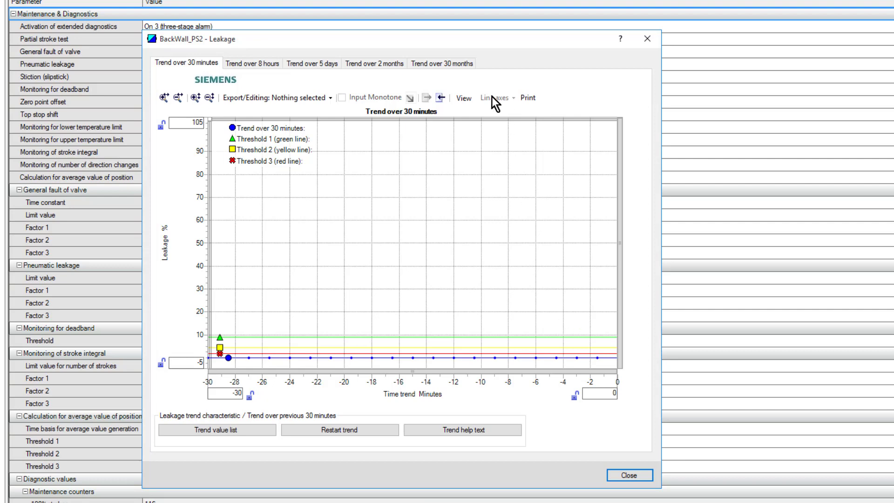
{"action": "left_click", "coordinate": [421, 63]}
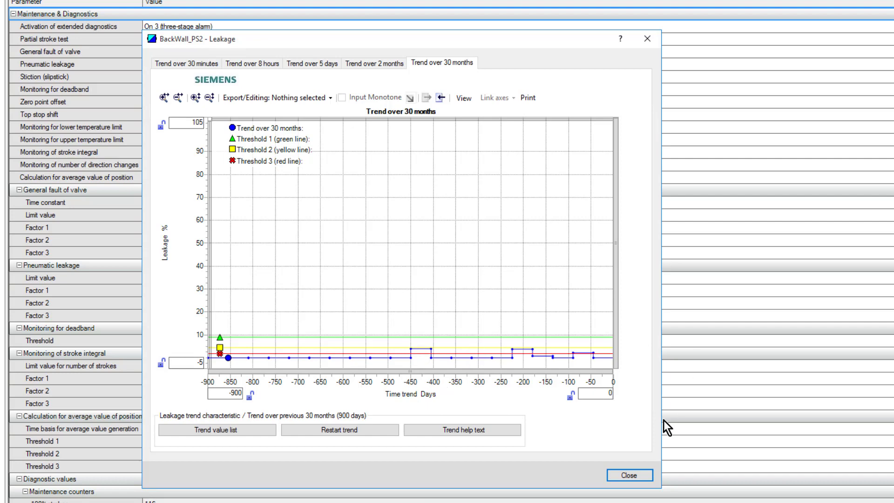
{"action": "left_click", "coordinate": [638, 473]}
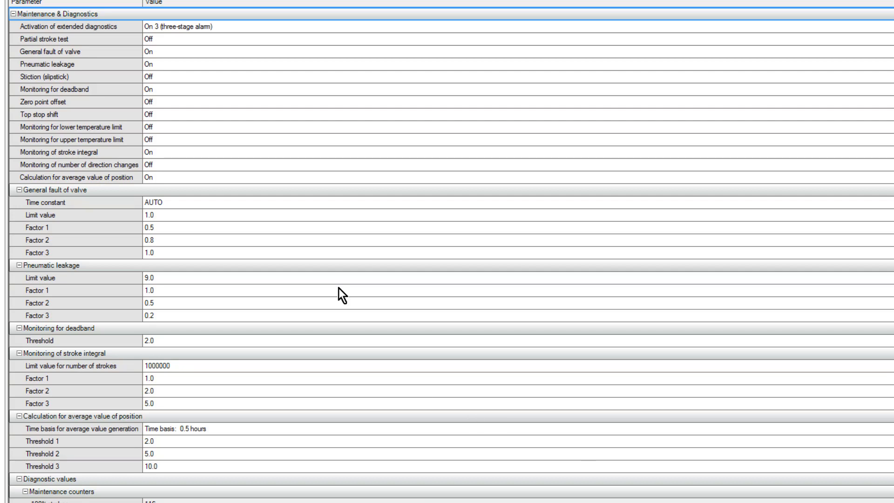
{"action": "mouse_move", "coordinate": [94, 98]}
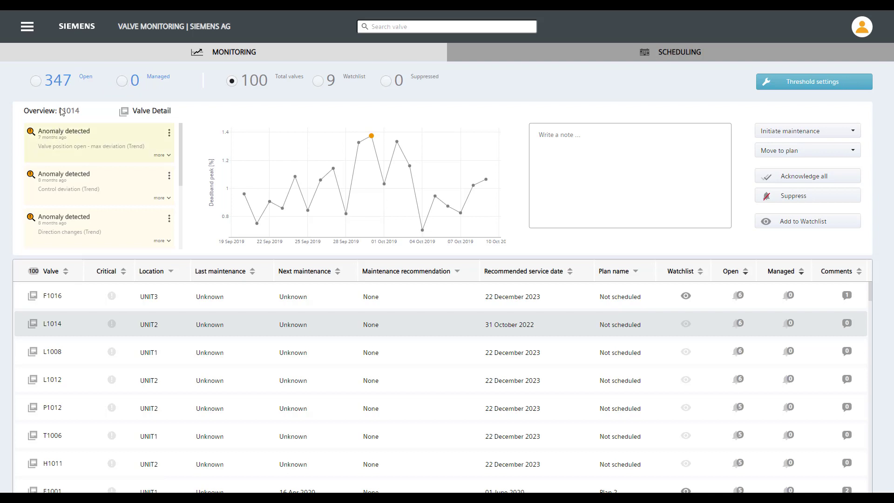
Step through valves L1008 and L1012 in the Monitoring list toward T1006's overview.
{"action": "left_click", "coordinate": [75, 352]}
{"action": "left_click", "coordinate": [92, 391]}
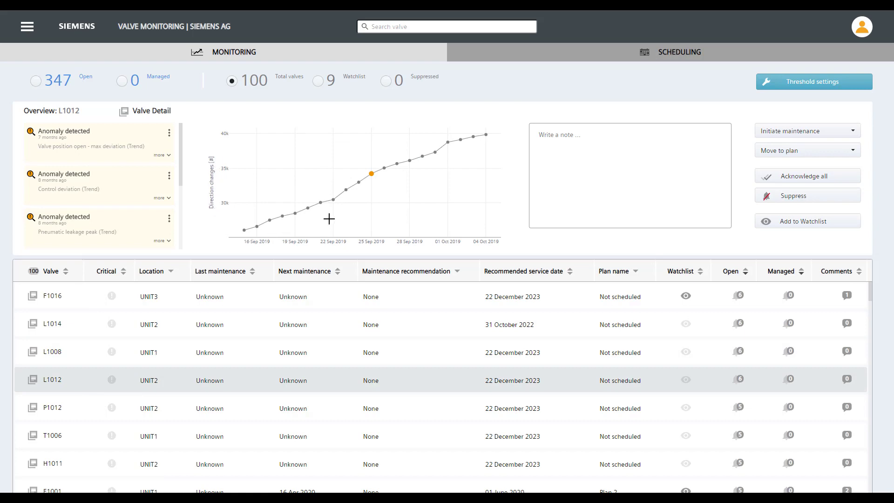
{"action": "mouse_move", "coordinate": [368, 174]}
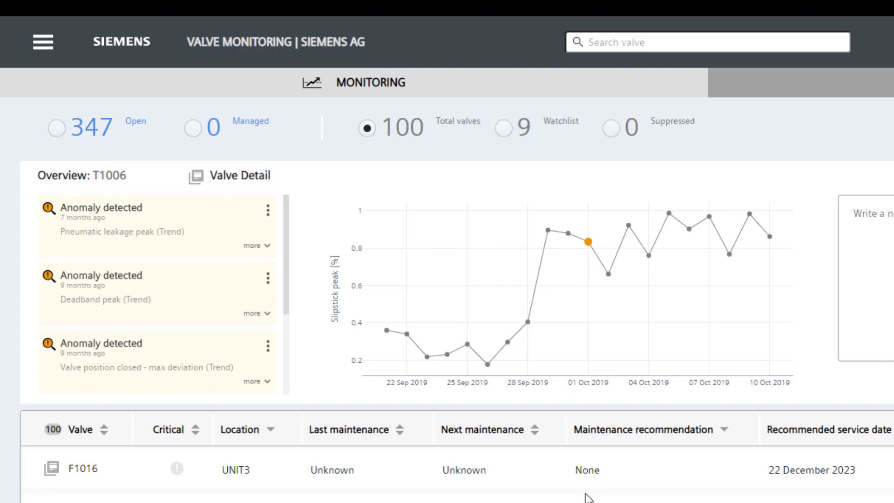
Switch H1011's overview chart to the control deviation, then direction changes anomaly trends.
{"action": "mouse_move", "coordinate": [580, 253]}
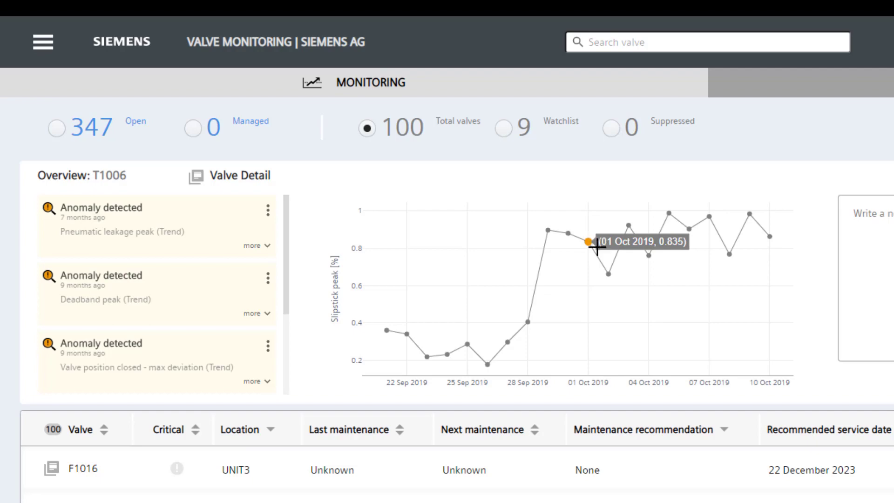
{"action": "mouse_move", "coordinate": [613, 273]}
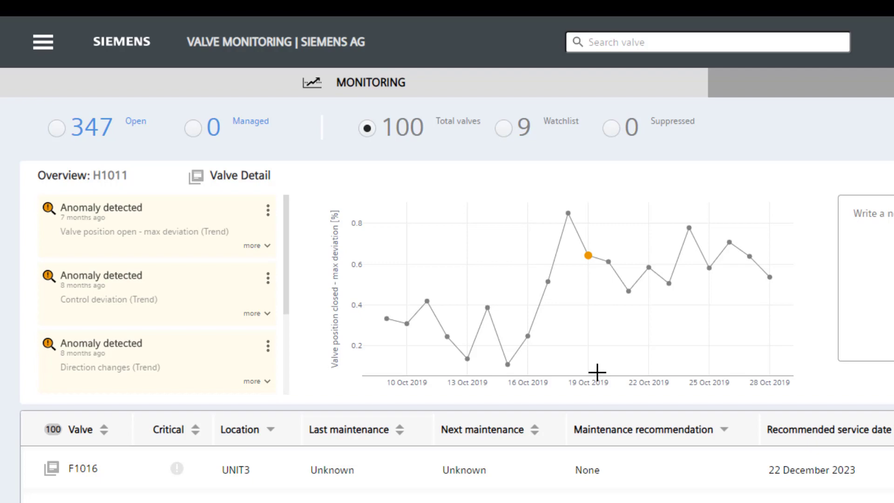
{"action": "left_click", "coordinate": [120, 296]}
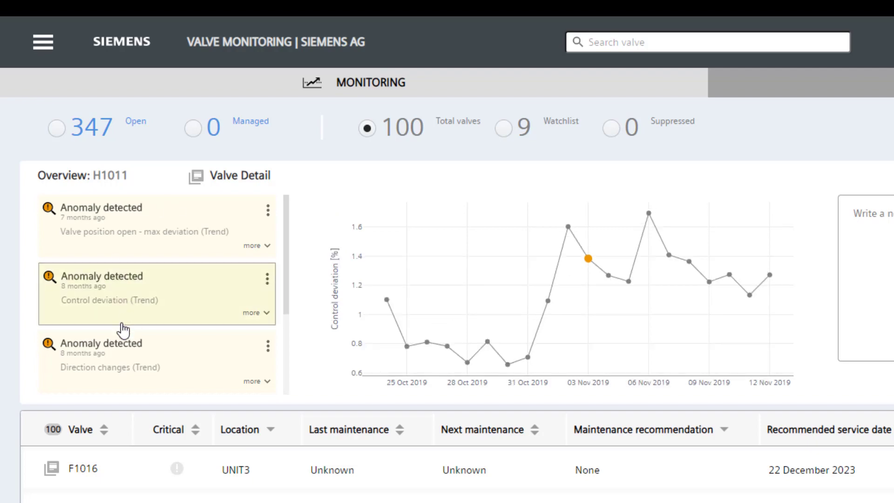
{"action": "left_click", "coordinate": [120, 379]}
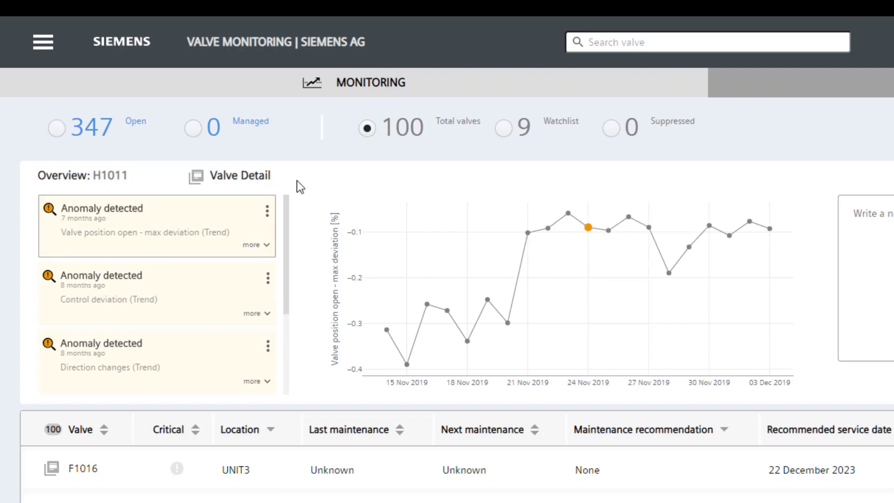
In H1011's Valve Detail, set KPI two to Pneumatic leakage peak and KPI three to Slipstick peak.
{"action": "left_click", "coordinate": [240, 176]}
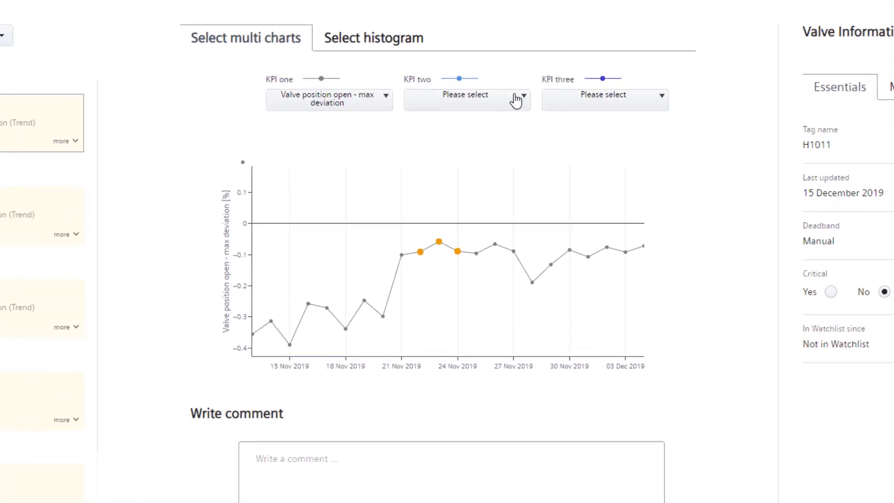
{"action": "left_click", "coordinate": [517, 97]}
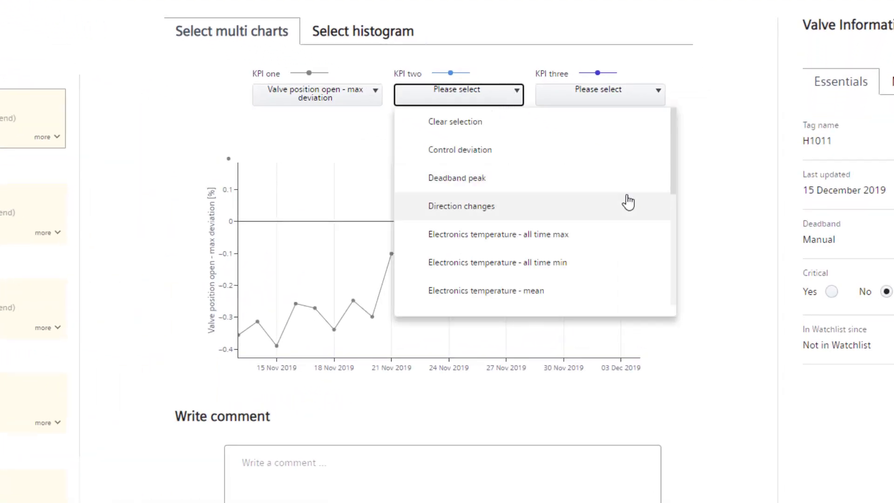
{"action": "left_click_drag", "start_coordinate": [670, 184], "coordinate": [659, 221]}
{"action": "left_click", "coordinate": [513, 267]}
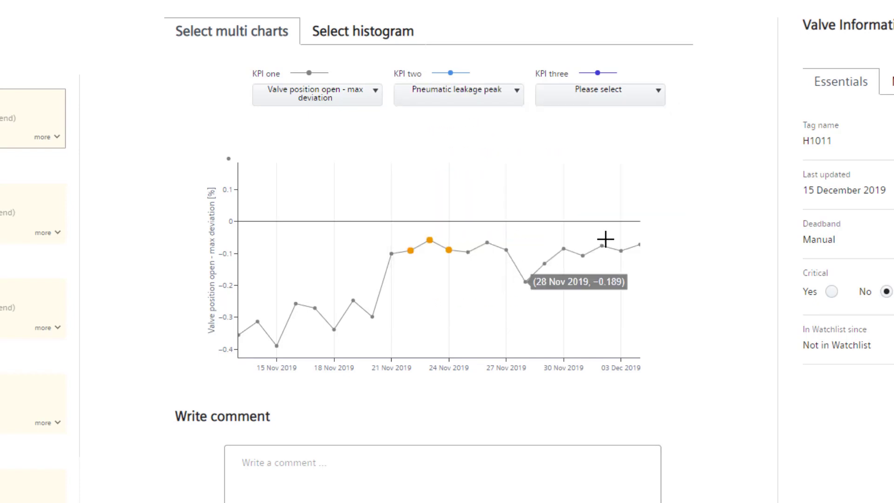
{"action": "left_click", "coordinate": [656, 98]}
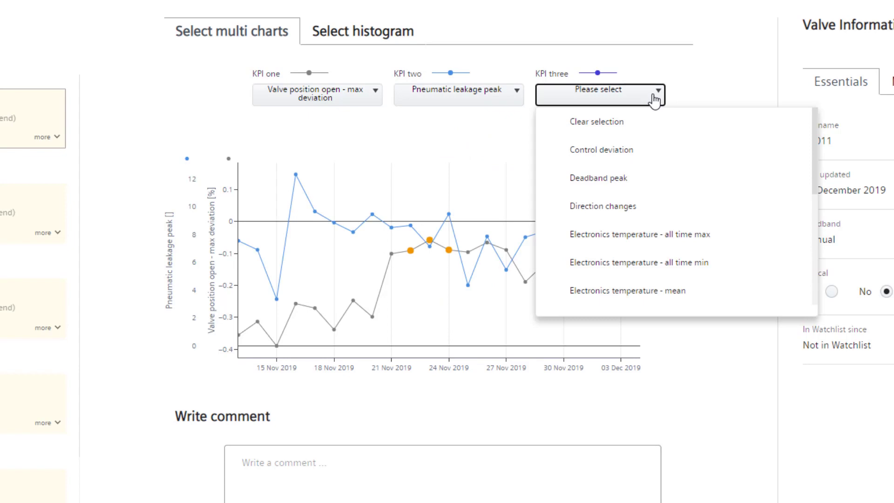
{"action": "scroll", "coordinate": [684, 217], "scroll_direction": "down", "scroll_amount": 1}
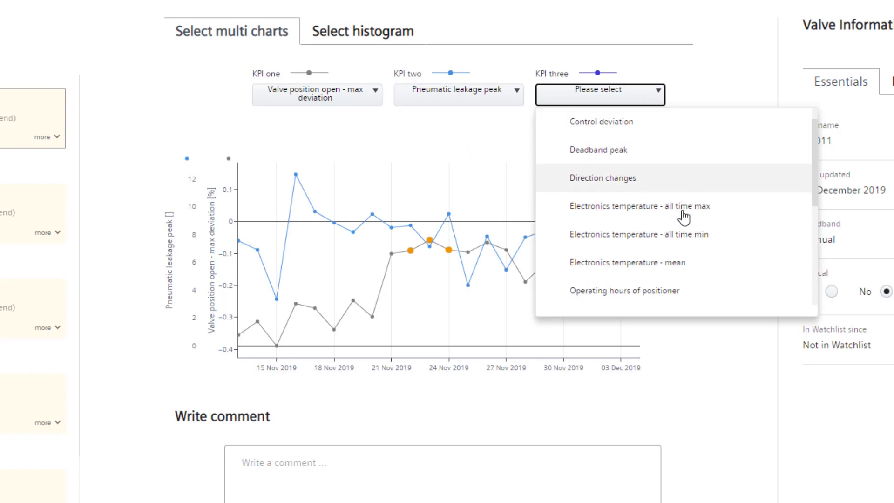
{"action": "scroll", "coordinate": [684, 217], "scroll_direction": "down", "scroll_amount": 4}
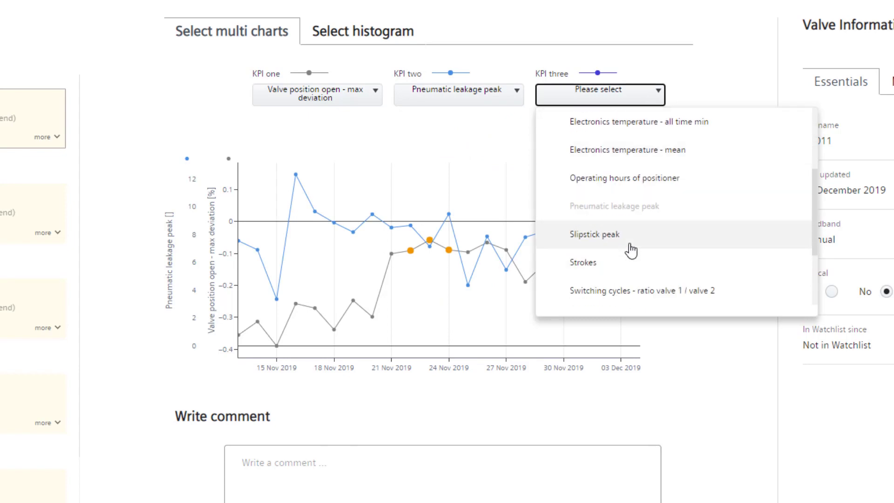
{"action": "left_click", "coordinate": [631, 250]}
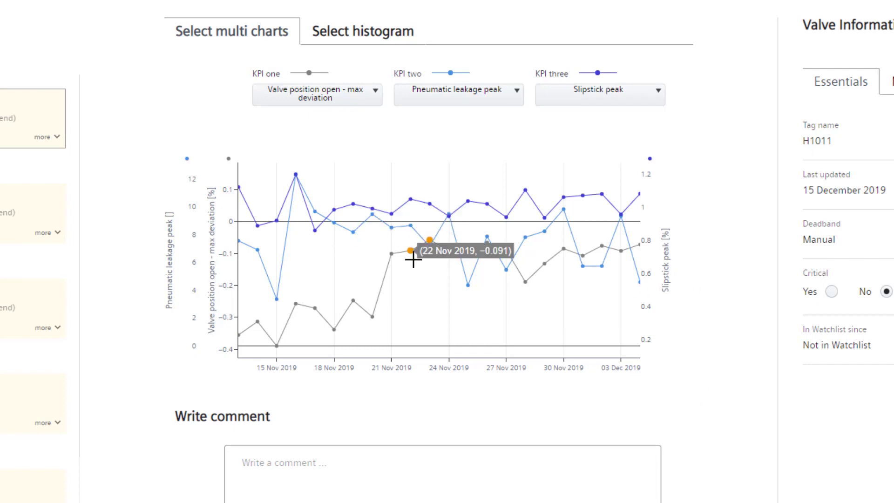
{"action": "mouse_move", "coordinate": [447, 225]}
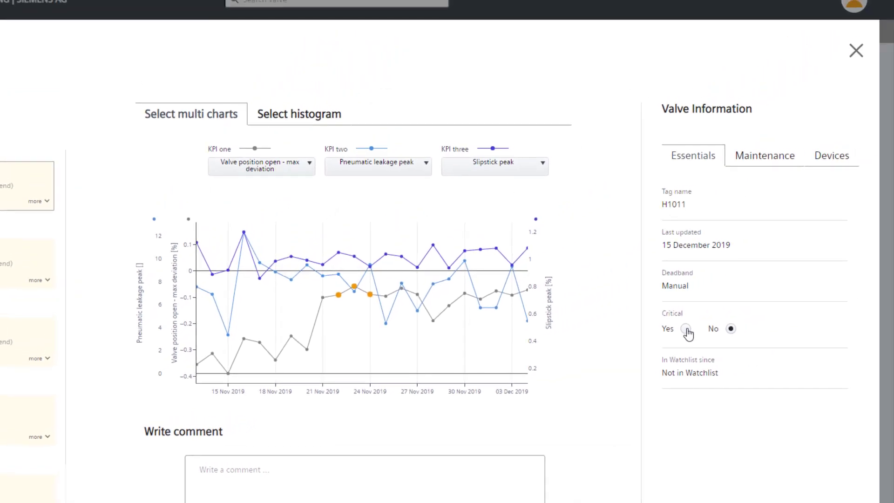
Mark H1011 critical and save a Miscellaneous maintenance recommendation noted 'Check Air supply'.
{"action": "left_click", "coordinate": [686, 328]}
{"action": "left_click", "coordinate": [206, 480]}
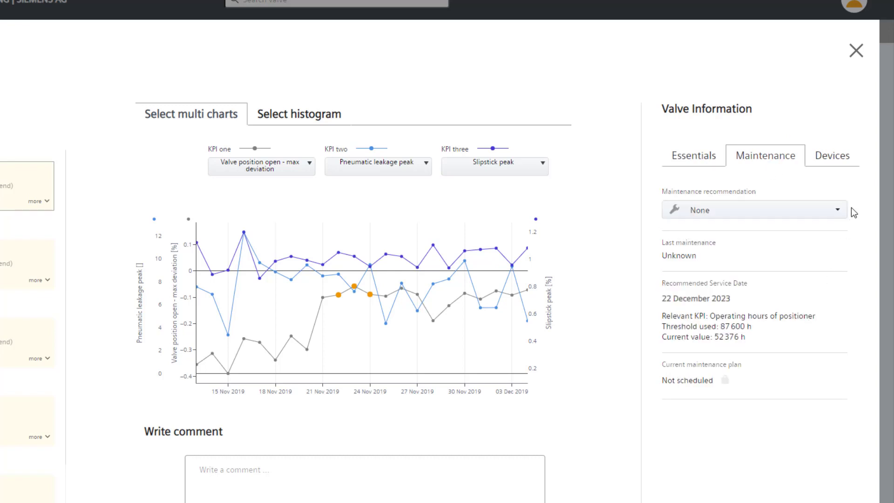
{"action": "left_click", "coordinate": [843, 216]}
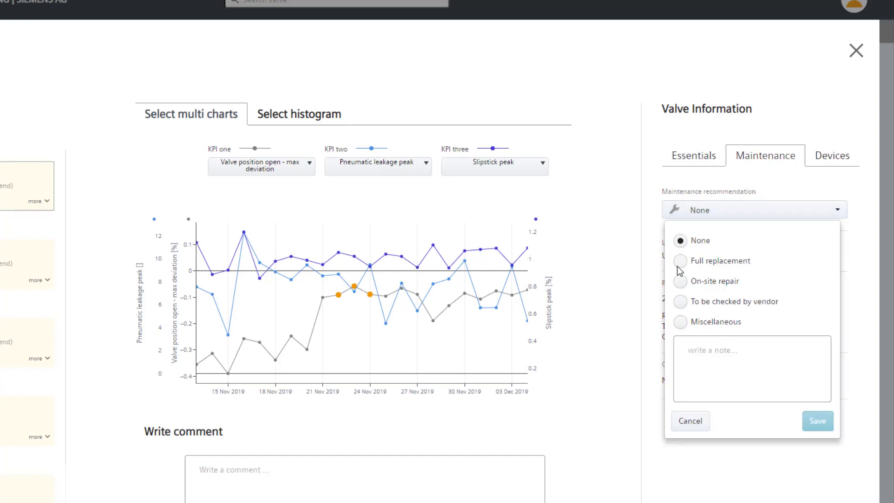
{"action": "left_click", "coordinate": [681, 302]}
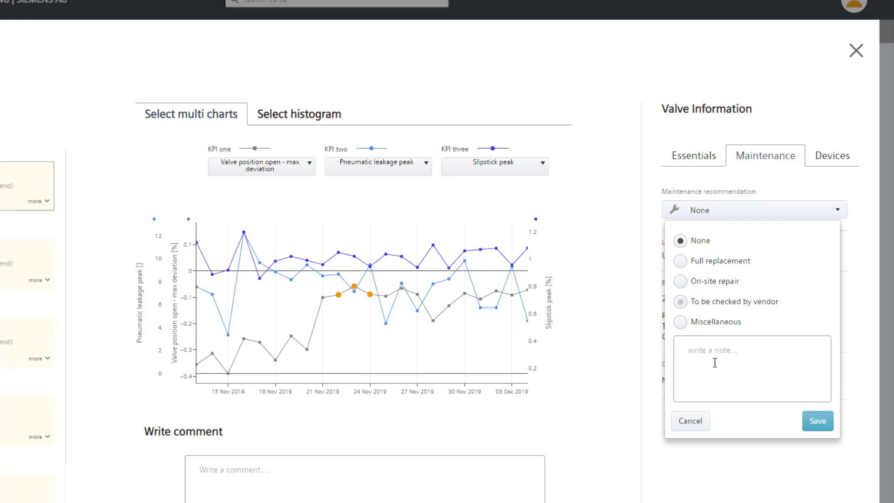
{"action": "left_click", "coordinate": [683, 323]}
{"action": "left_click", "coordinate": [696, 349]}
{"action": "type", "text": "Check Air supply"}
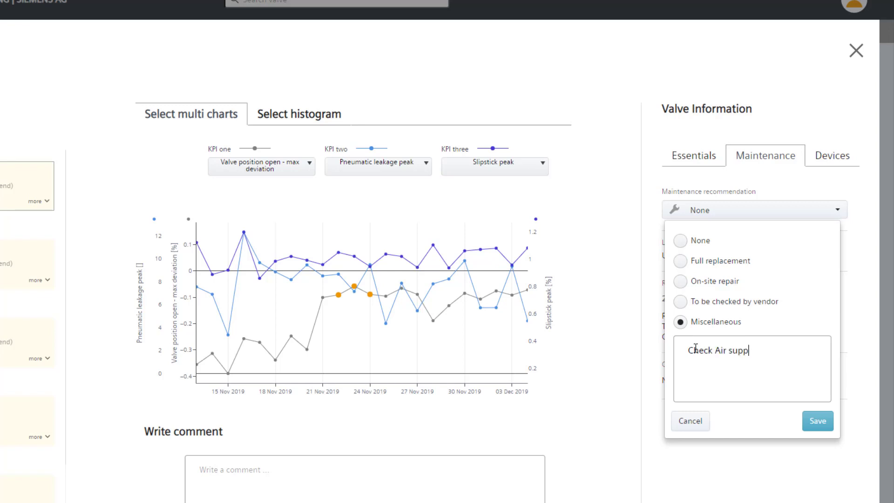
{"action": "left_click", "coordinate": [817, 421]}
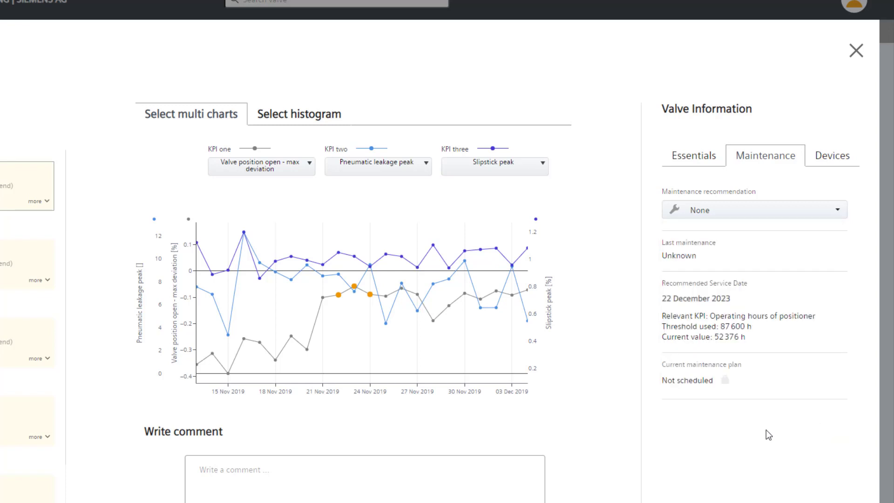
Select 'Hours within position range' in H1011's histogram view to chart it.
{"action": "left_click", "coordinate": [828, 155]}
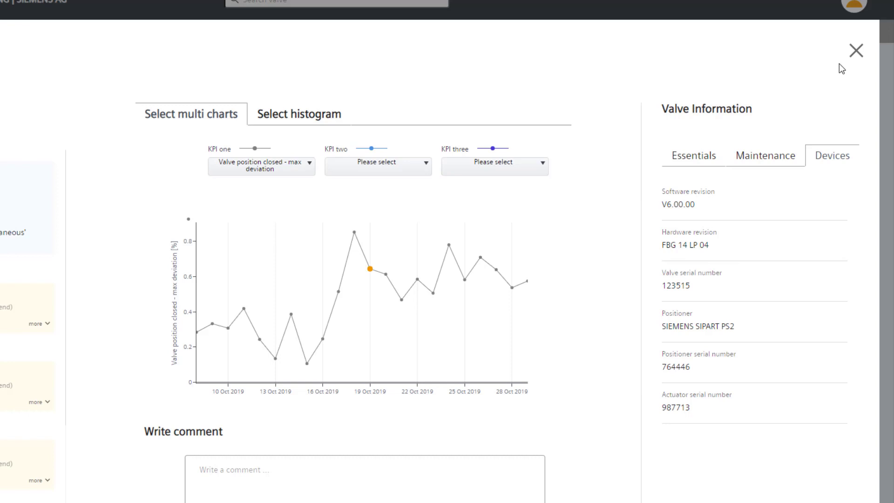
{"action": "left_click_drag", "start_coordinate": [850, 63], "coordinate": [169, 240]}
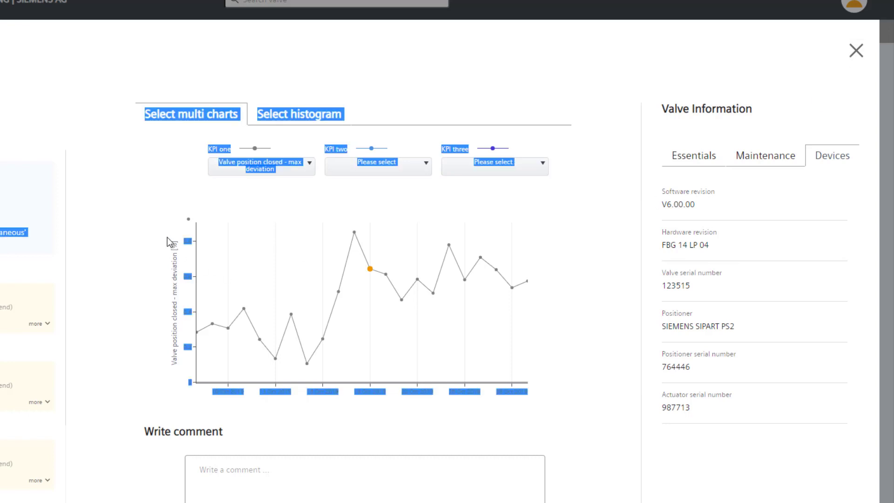
{"action": "left_click", "coordinate": [264, 123]}
{"action": "left_click", "coordinate": [233, 153]}
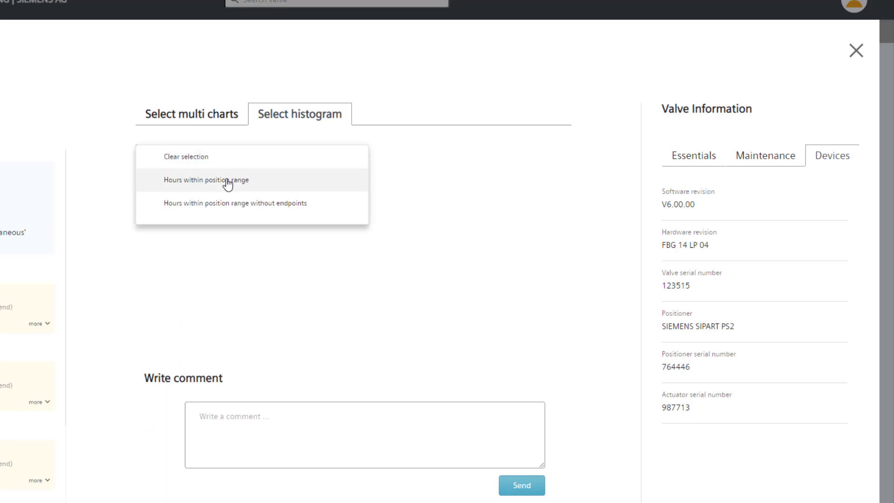
{"action": "left_click", "coordinate": [226, 186]}
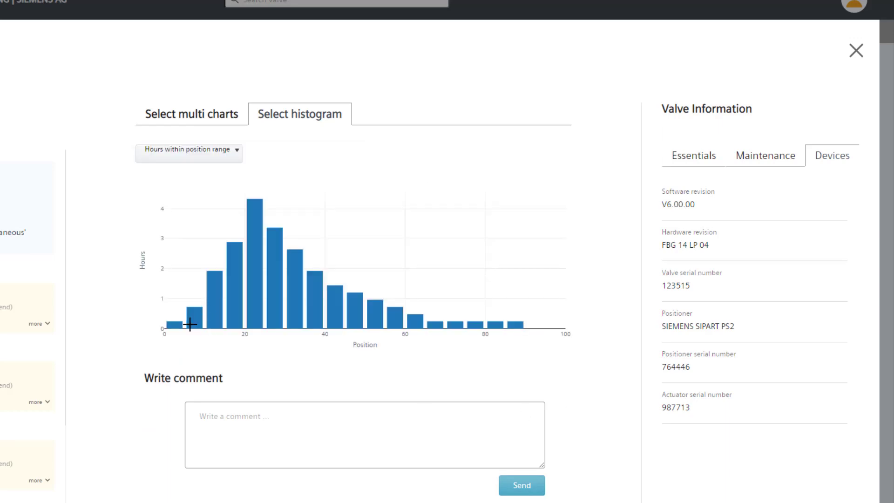
{"action": "mouse_move", "coordinate": [243, 255]}
Close the valve details, open threshold settings, and start a custom Switching cycles - valve 1 limit.
{"action": "left_click", "coordinate": [856, 50]}
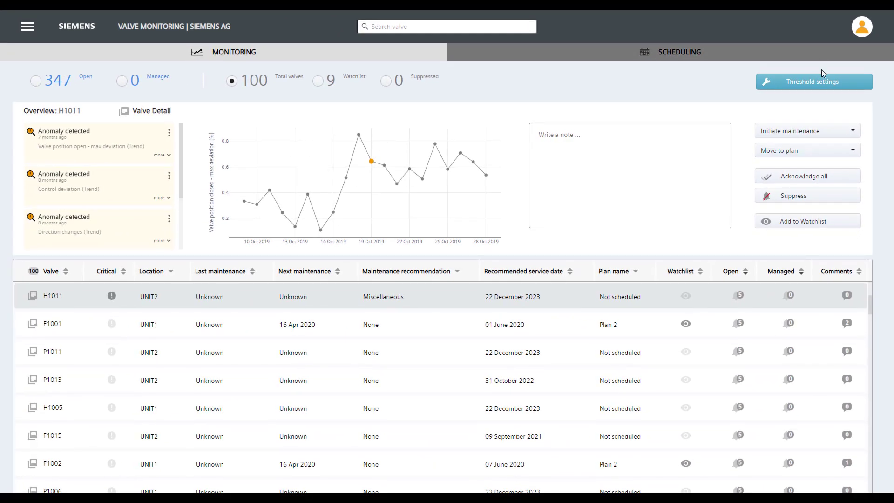
{"action": "left_click", "coordinate": [815, 85]}
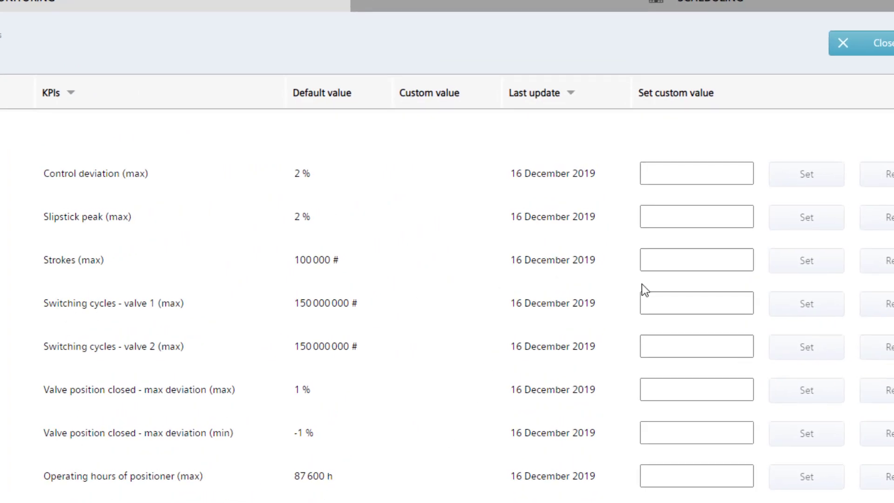
{"action": "left_click", "coordinate": [660, 300]}
{"action": "left_click", "coordinate": [671, 312]}
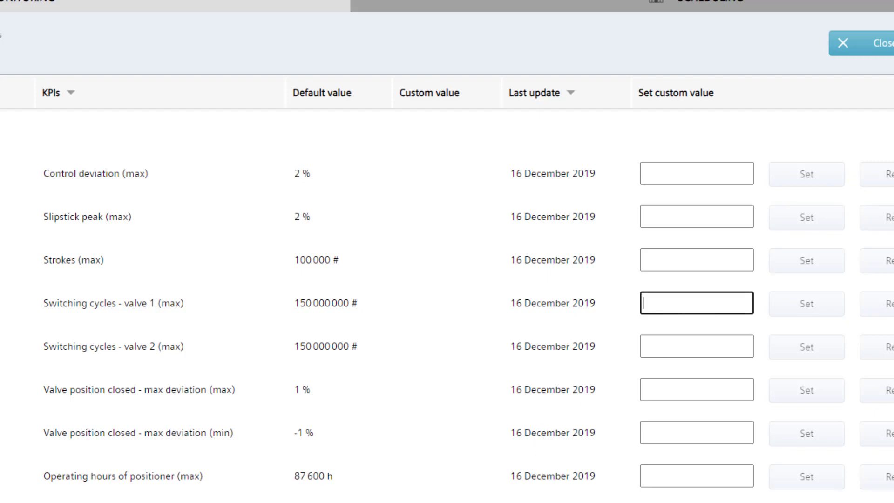
Scroll through the KPI limits list to review defaults such as 2 % control deviation max.
{"action": "scroll", "coordinate": [387, 399], "scroll_direction": "down", "scroll_amount": 5}
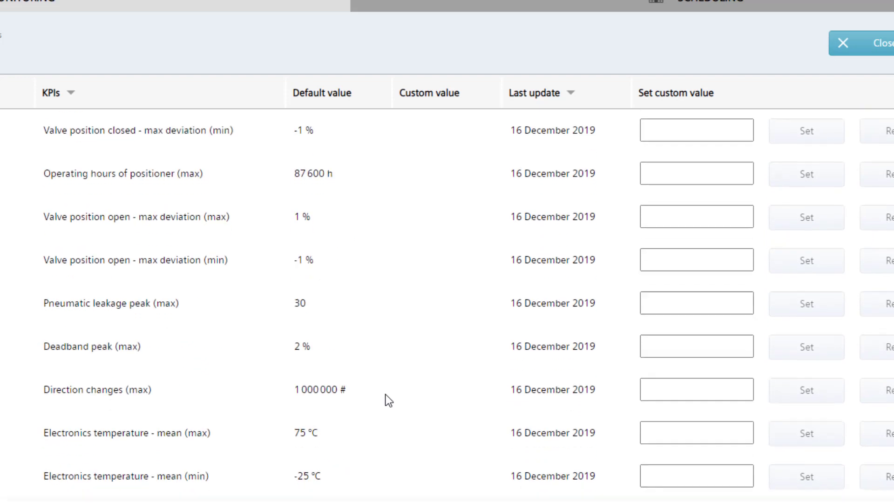
{"action": "scroll", "coordinate": [387, 399], "scroll_direction": "up", "scroll_amount": 5}
{"action": "scroll", "coordinate": [387, 400], "scroll_direction": "down", "scroll_amount": 10}
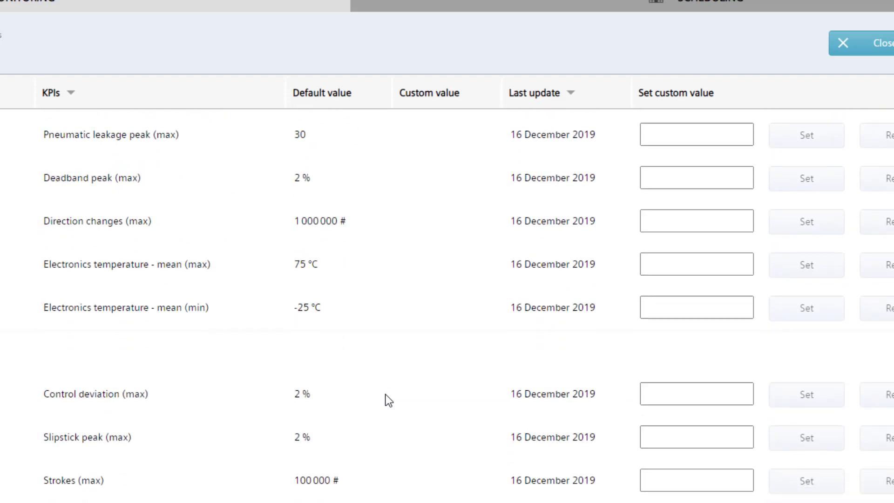
{"action": "scroll", "coordinate": [387, 399], "scroll_direction": "up", "scroll_amount": 8}
{"action": "scroll", "coordinate": [387, 399], "scroll_direction": "up", "scroll_amount": 2}
{"action": "scroll", "coordinate": [387, 399], "scroll_direction": "down", "scroll_amount": 8}
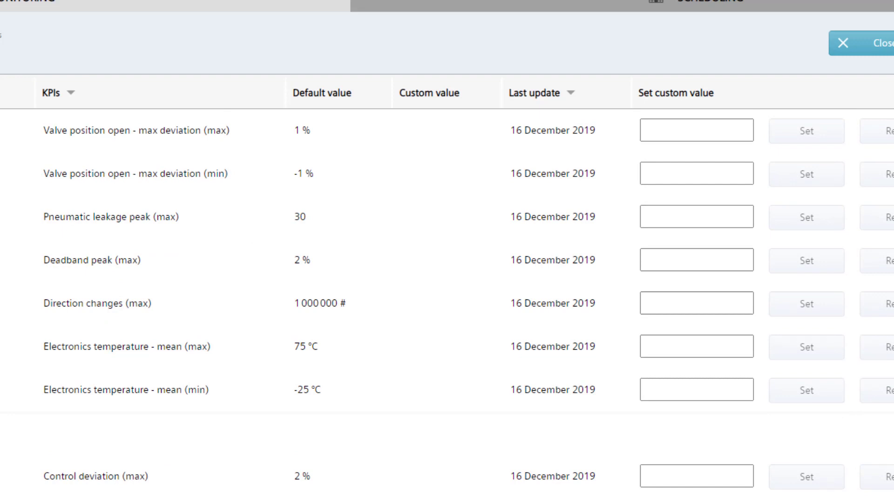
Close threshold settings, sort by Watchlist, and show F1001's valve position open max deviation trend.
{"action": "left_click", "coordinate": [847, 48]}
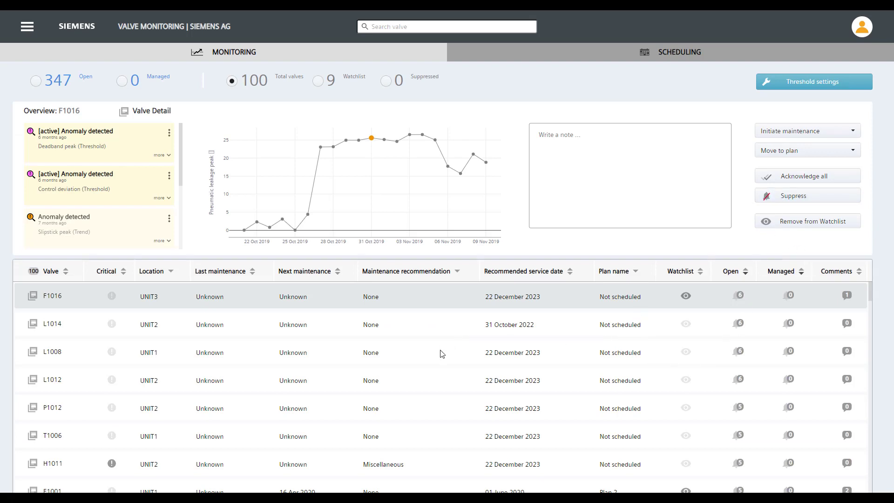
{"action": "left_click", "coordinate": [696, 271]}
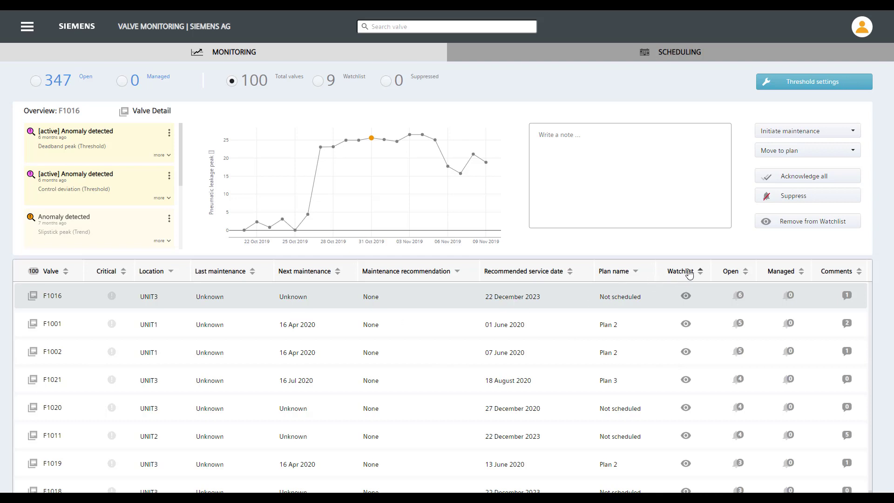
{"action": "left_click", "coordinate": [699, 316]}
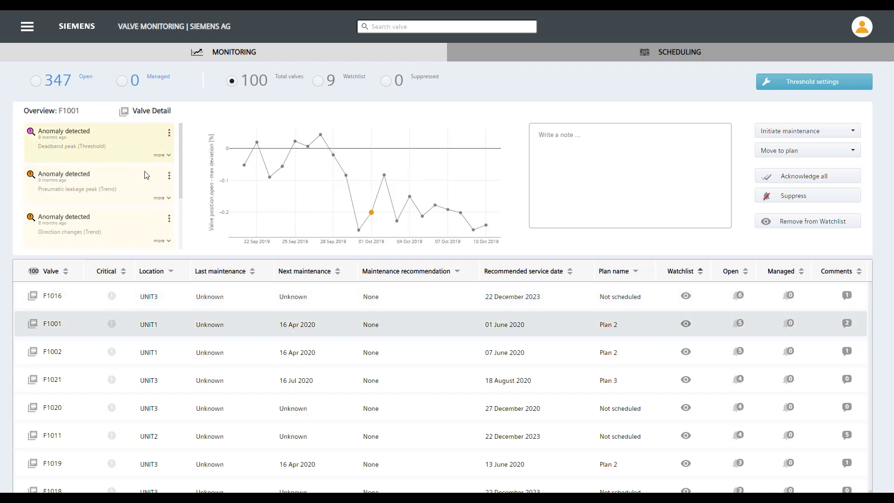
{"action": "mouse_move", "coordinate": [373, 220]}
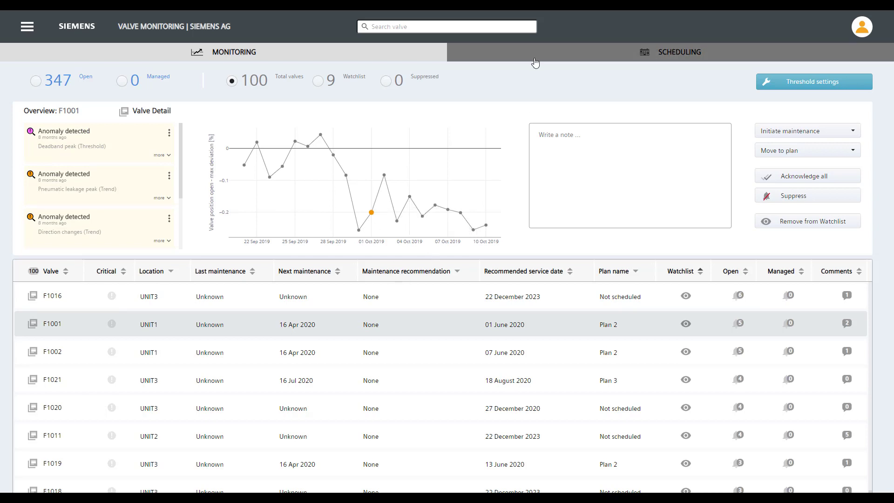
On the Scheduling board, auto-optimize all maintenance plans and confirm with Ok.
{"action": "left_click", "coordinate": [539, 56]}
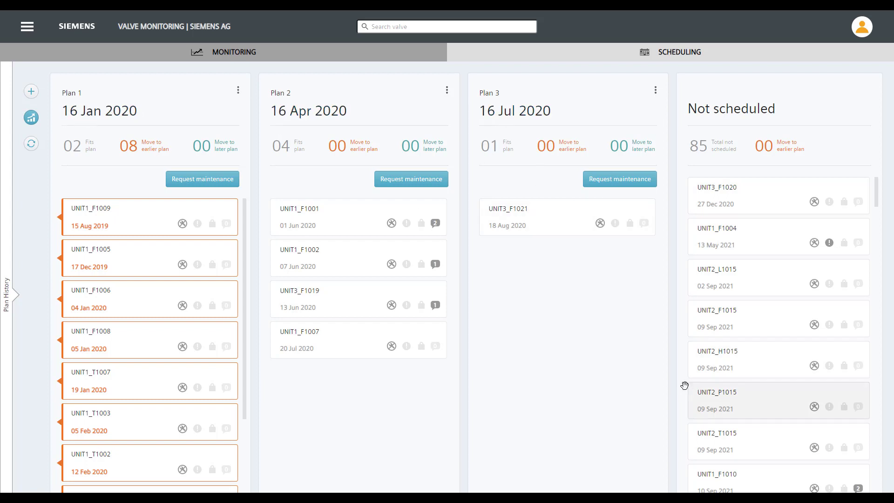
{"action": "left_click", "coordinate": [30, 118]}
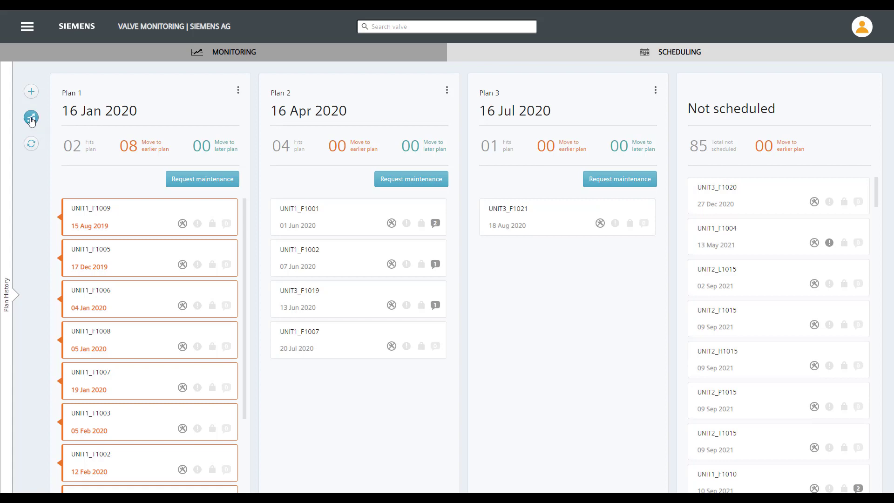
{"action": "left_click", "coordinate": [529, 301]}
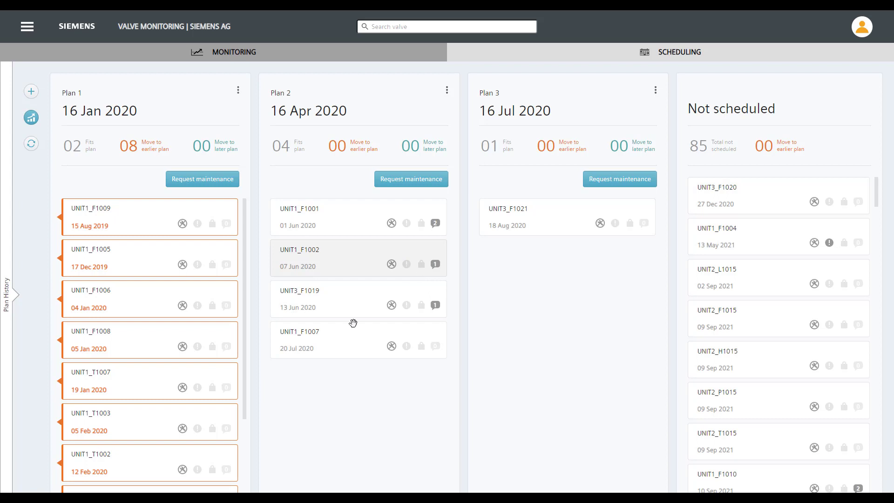
Drag valve UNIT1_F1005 from Plan 1 into Plan 3 (16 Jul 2020), then scroll the Not scheduled list.
{"action": "left_click_drag", "start_coordinate": [93, 252], "coordinate": [512, 401]}
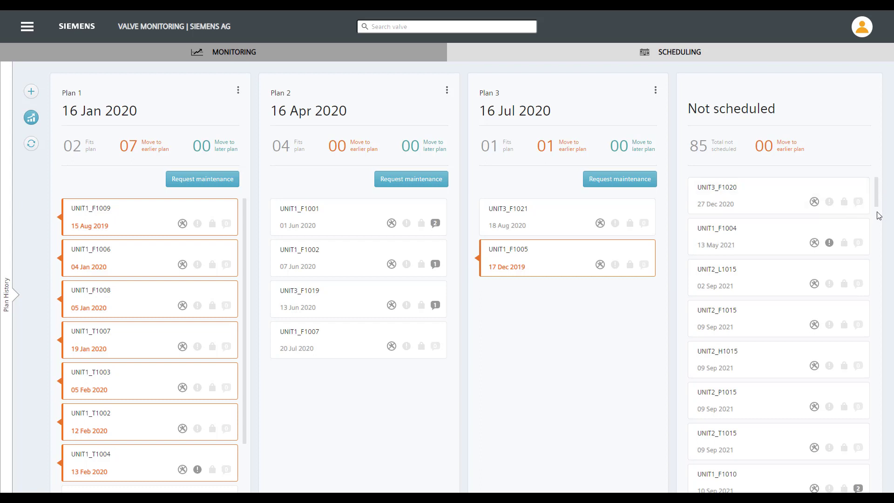
{"action": "left_click_drag", "start_coordinate": [877, 207], "coordinate": [876, 314]}
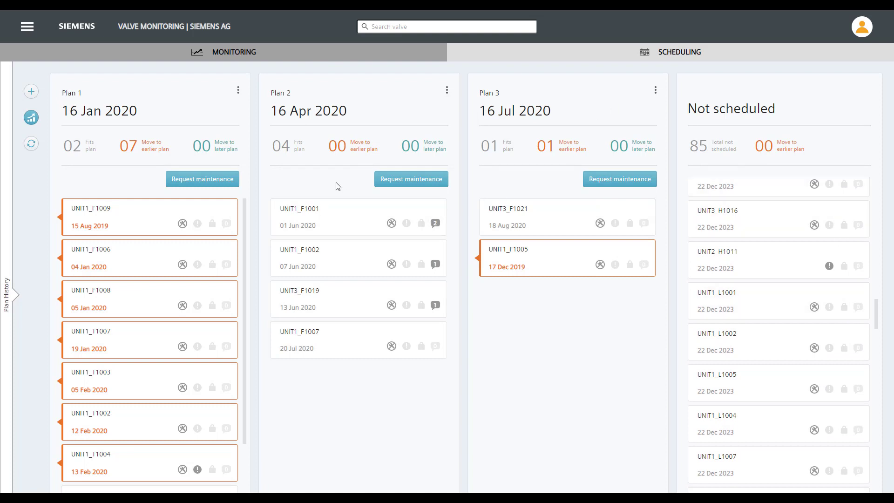
Request maintenance for all Plan 1 valves and answer the confirmation prompt.
{"action": "left_click", "coordinate": [205, 178]}
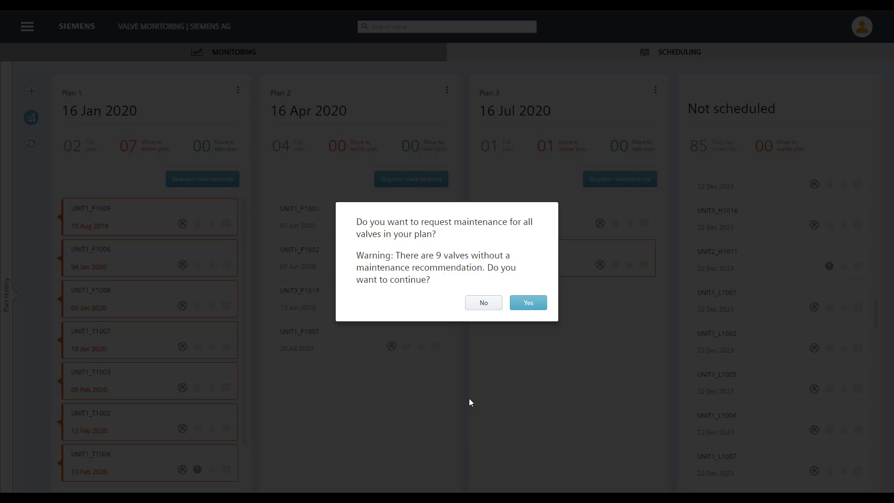
{"action": "left_click", "coordinate": [469, 403]}
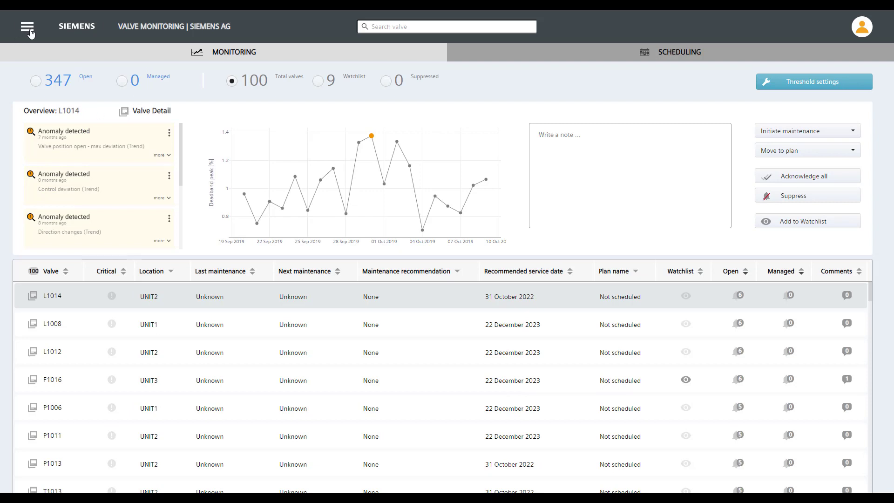
Go to the Service & Support page via the navigation panel and download the application log files.
{"action": "left_click", "coordinate": [28, 29]}
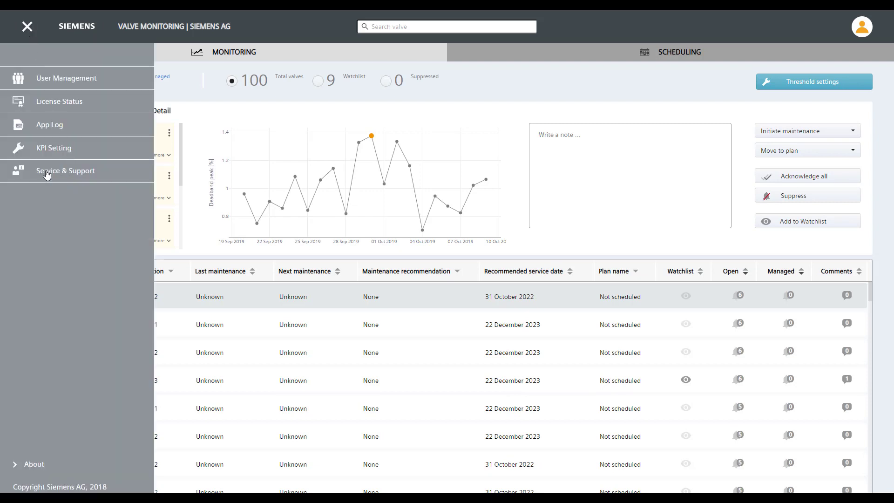
{"action": "left_click", "coordinate": [46, 171]}
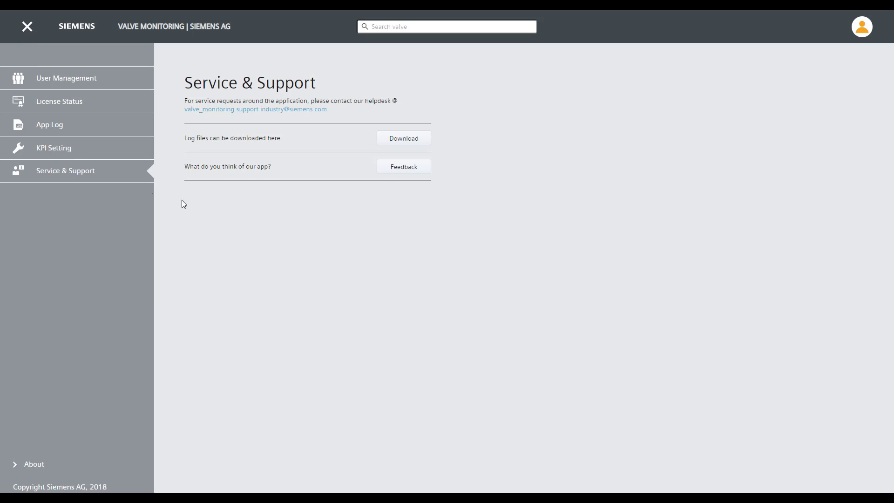
{"action": "left_click", "coordinate": [400, 142]}
{"action": "left_click", "coordinate": [385, 140]}
Switch to the KPI Setting page listing all twelve enabled KPIs.
{"action": "left_click", "coordinate": [44, 150]}
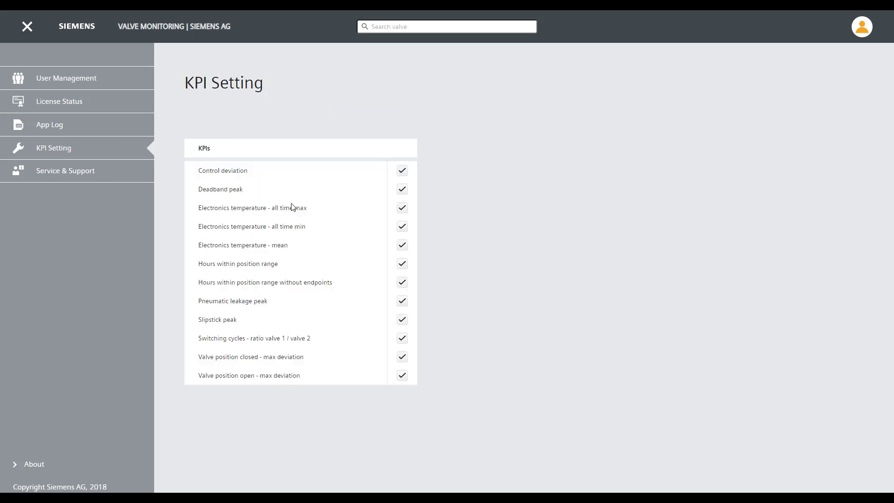